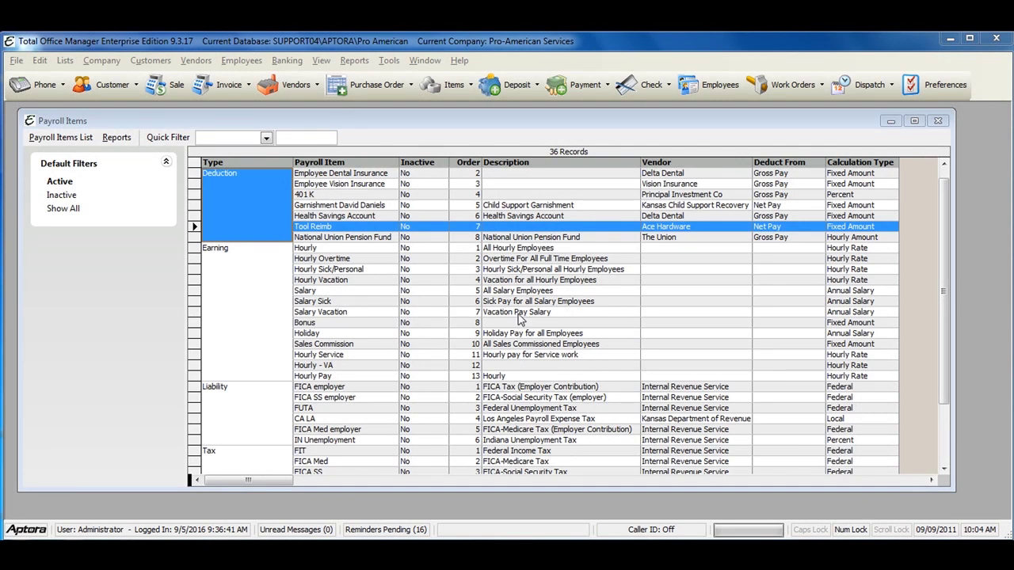
- Open the list of payroll items
click(251, 65)
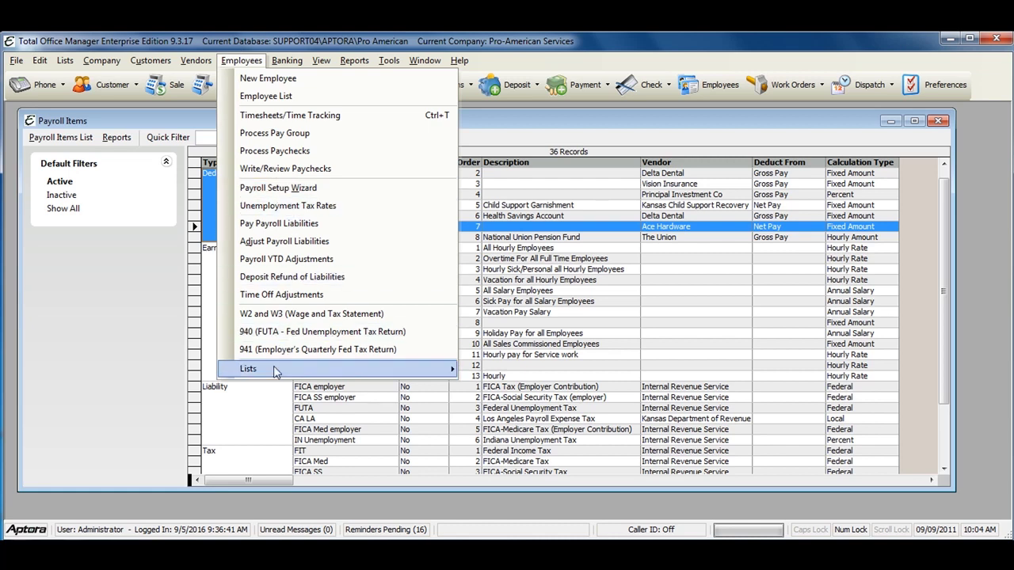
mouse_move(255, 376)
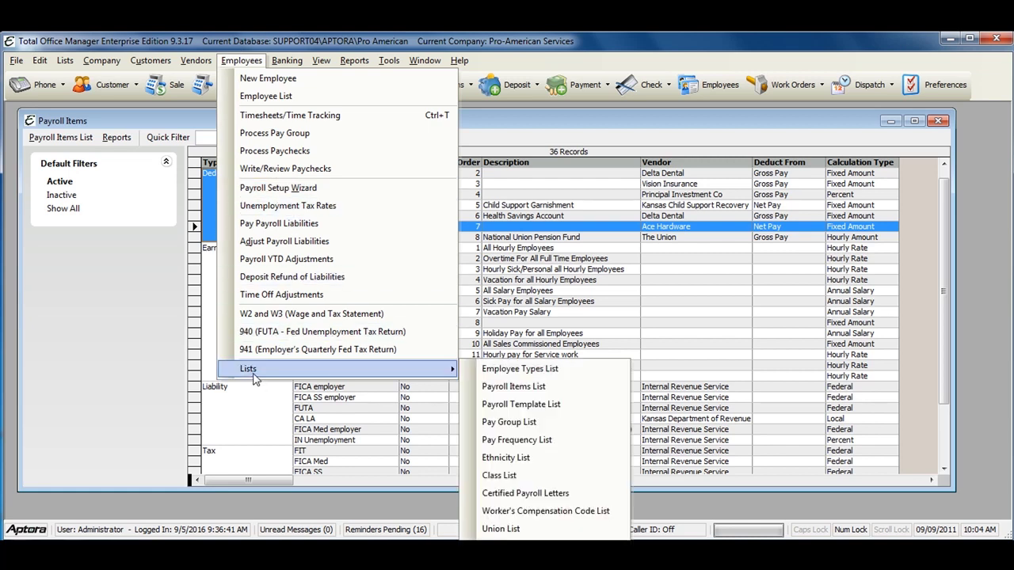
click(600, 392)
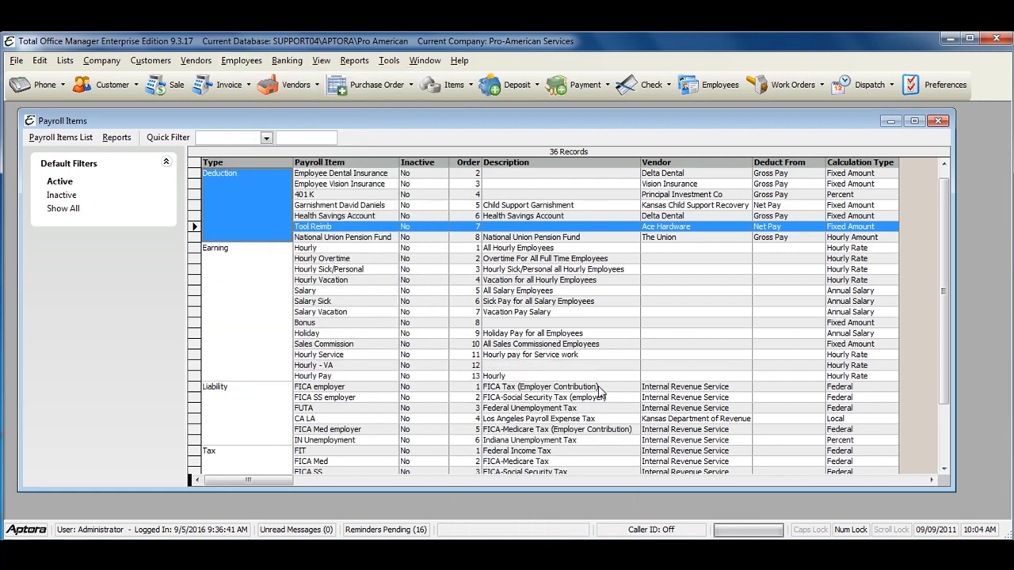
- Start a new earning item from the payroll items list and reposition its entry form
right_click(342, 217)
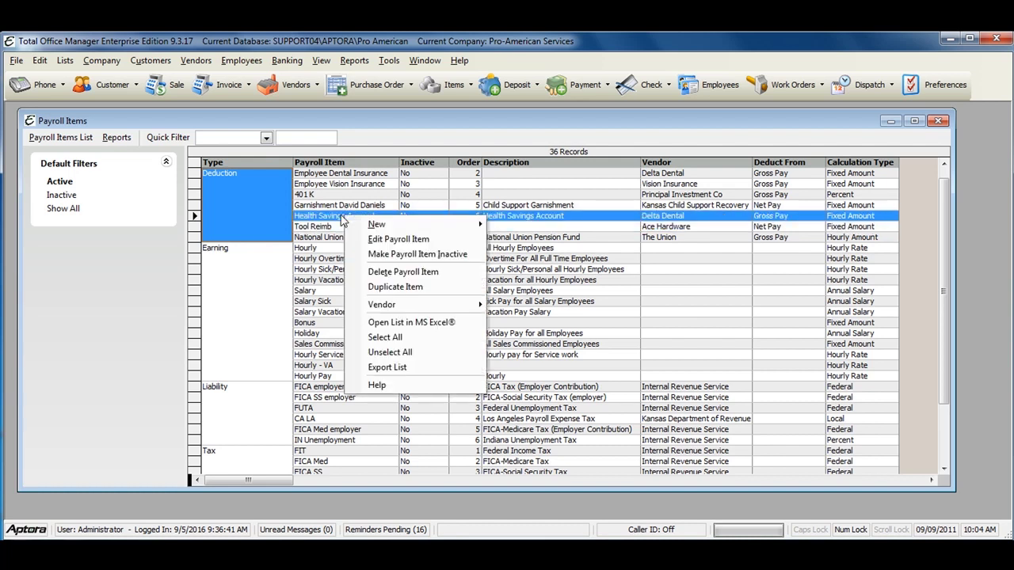
mouse_move(378, 224)
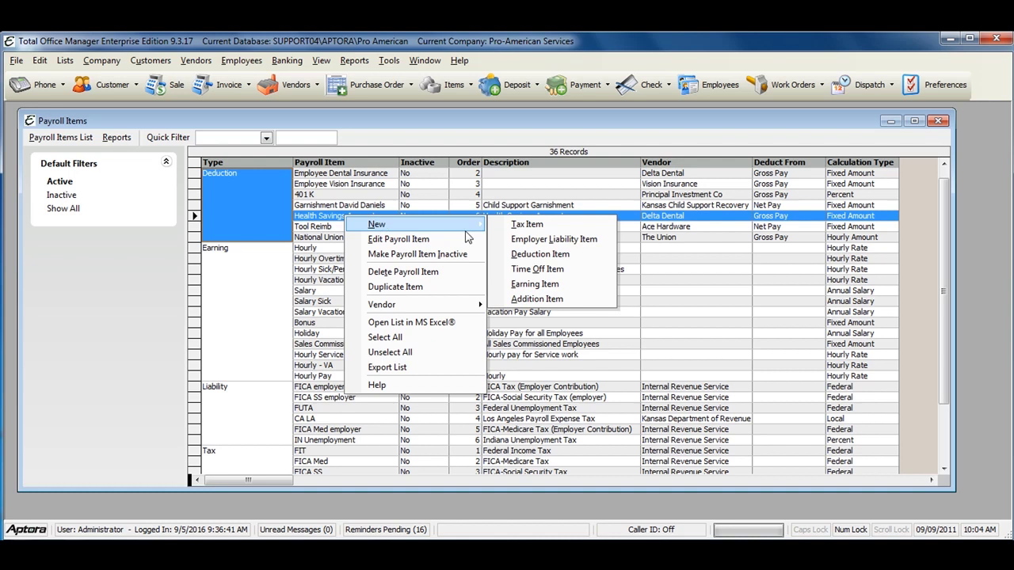
click(562, 290)
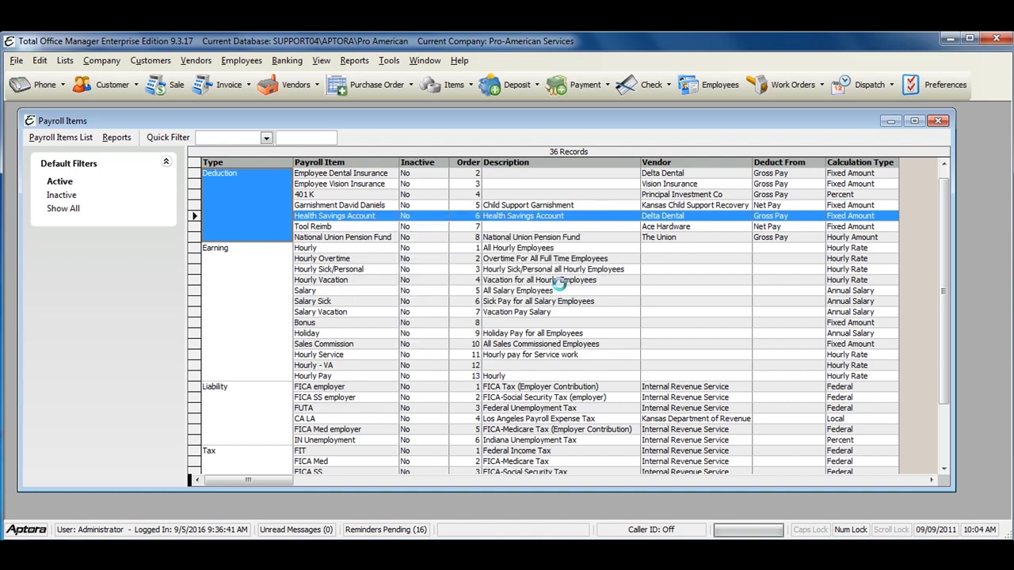
drag(481, 116, 495, 137)
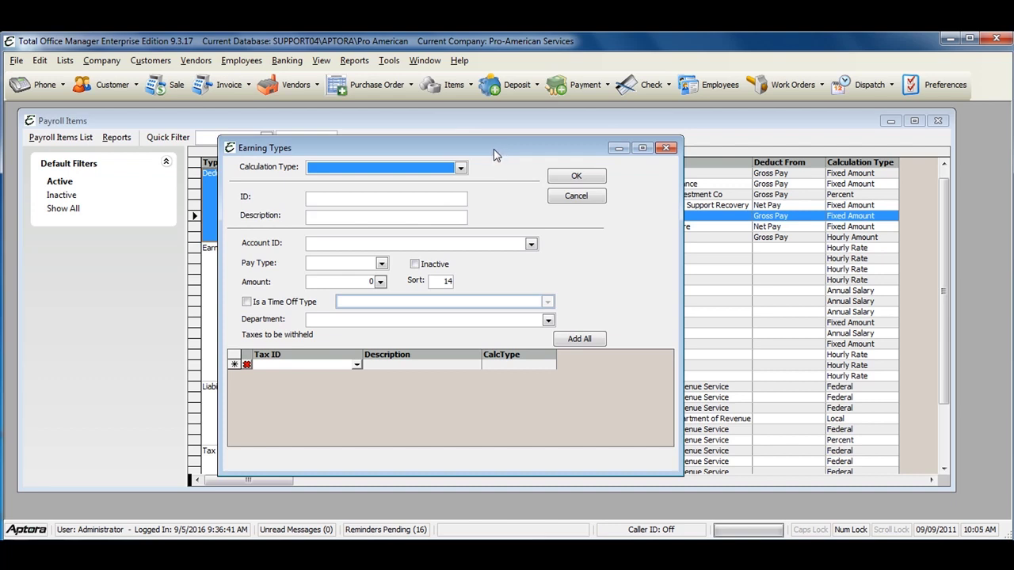
drag(494, 154, 492, 139)
- Set the new earning's calculation type to Hourly Rate
click(459, 153)
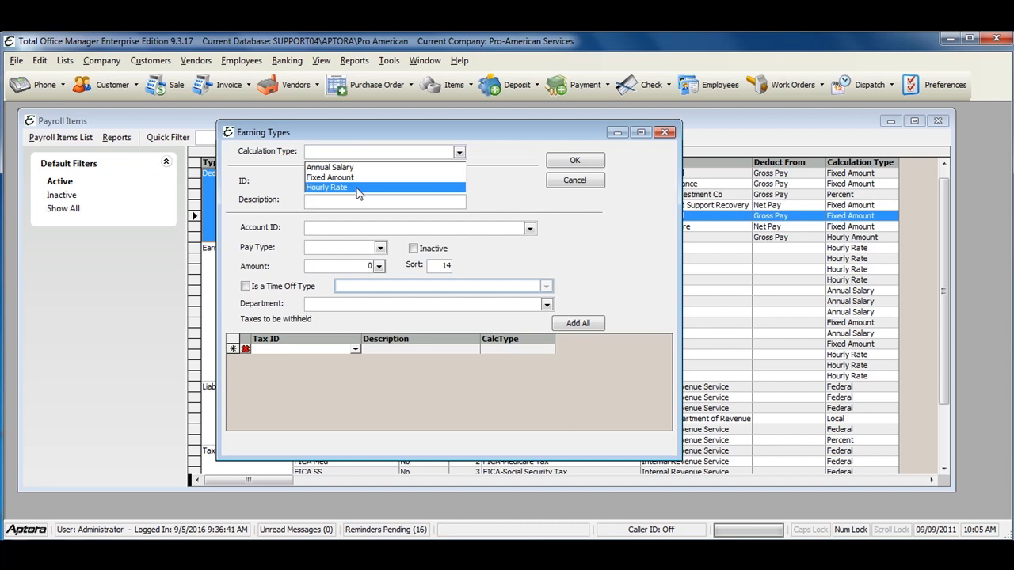
click(494, 184)
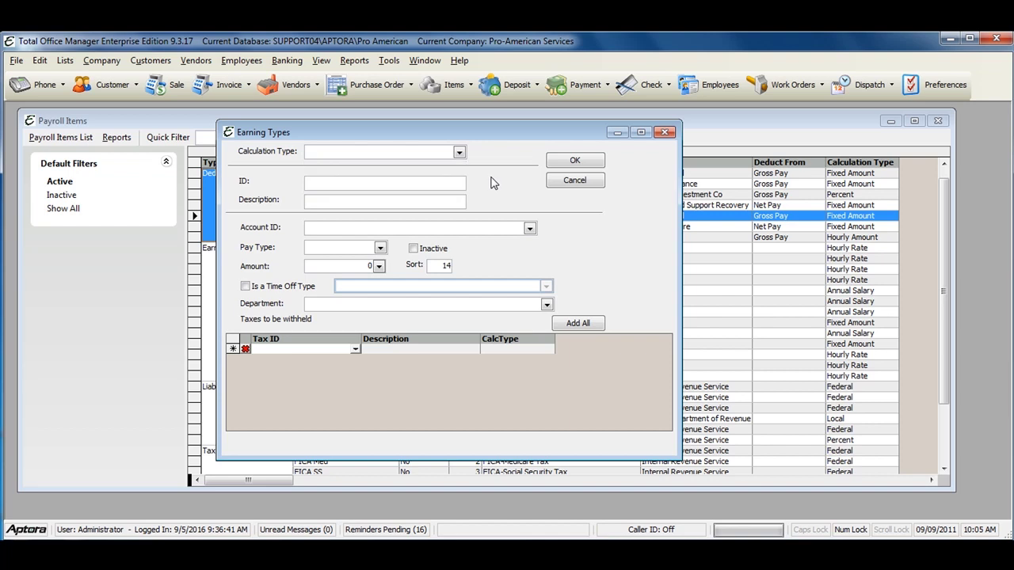
click(459, 152)
click(421, 187)
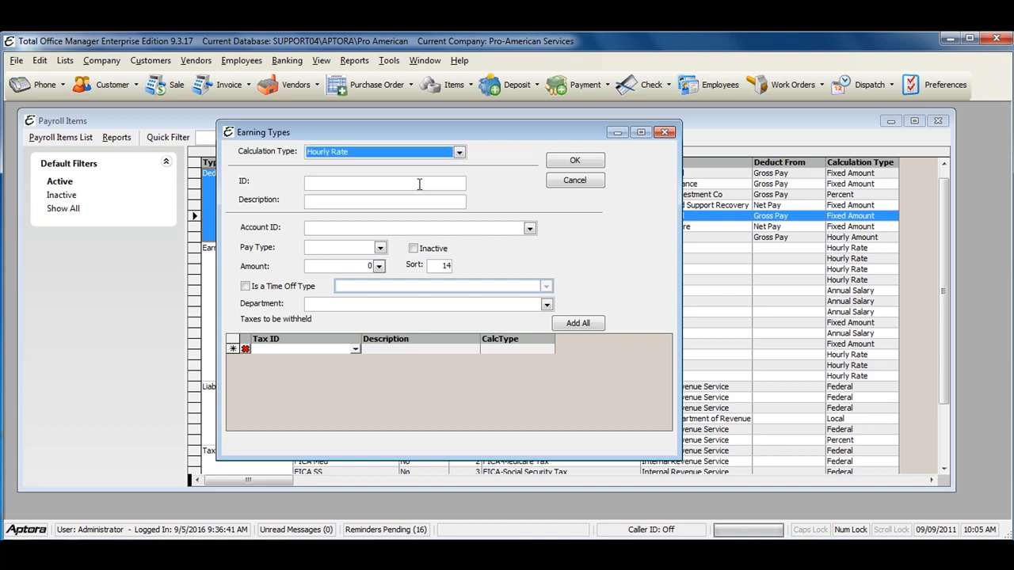
- Enter "Hourly Pay Rate" as the ID of the earning item
click(335, 181)
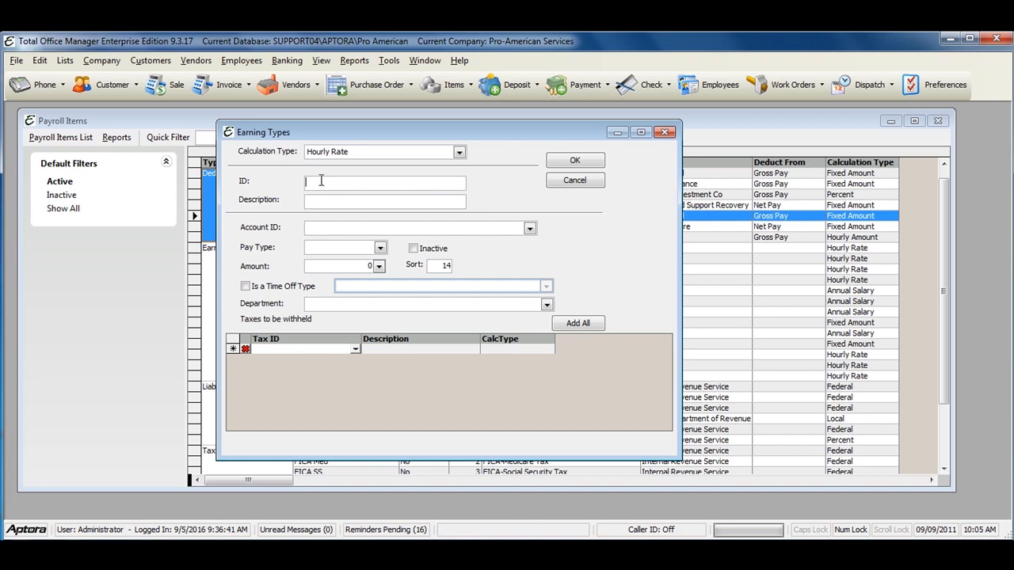
text(Hourly)
key(Caps_Lock)
text(P)
key(Caps_Lock)
text(ay)
key(Caps_Lock)
text(R)
key(Caps_Lock)
text(ate)
- Enter "Hourly Pay" as the description of the earning item
click(373, 201)
key(Caps_Lock)
text(H)
key(Caps_Lock)
text(ourly)
key(Caps_Lock)
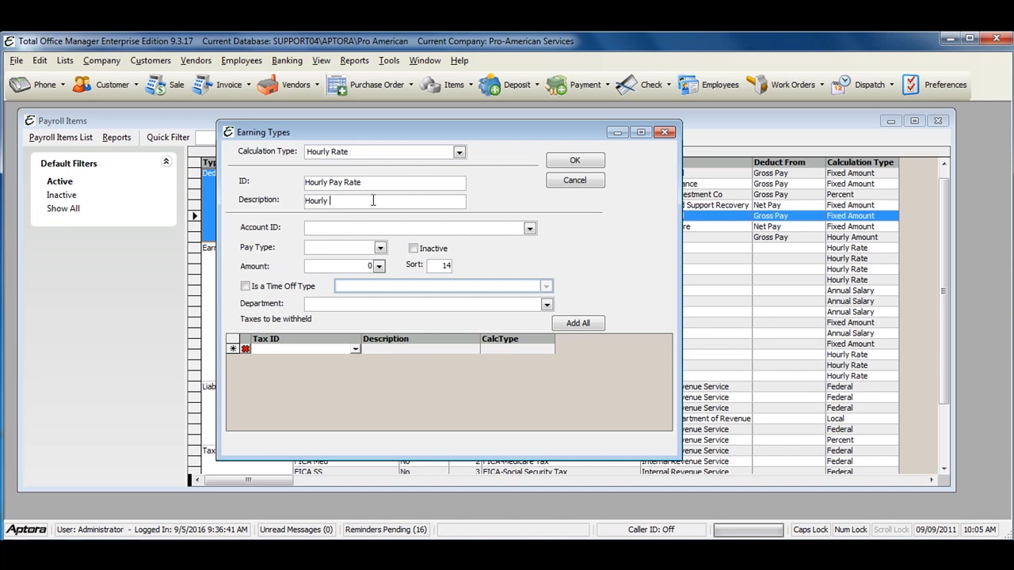
text(P)
key(Caps_Lock)
text(ay)
- Assign the earning to the COGS - Labor account and set its pay type to Regular Time
click(530, 229)
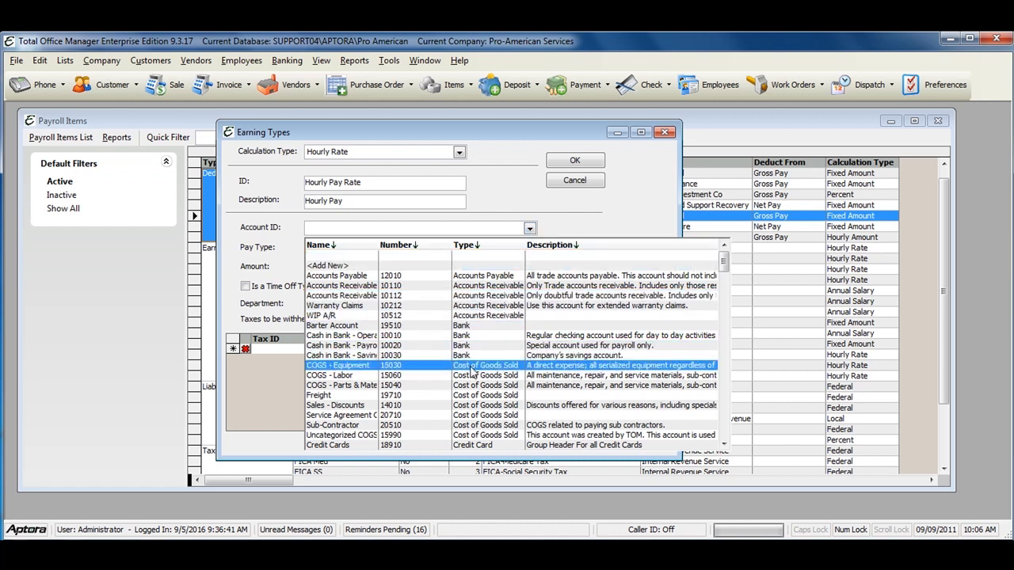
scroll(473, 370, down, 1)
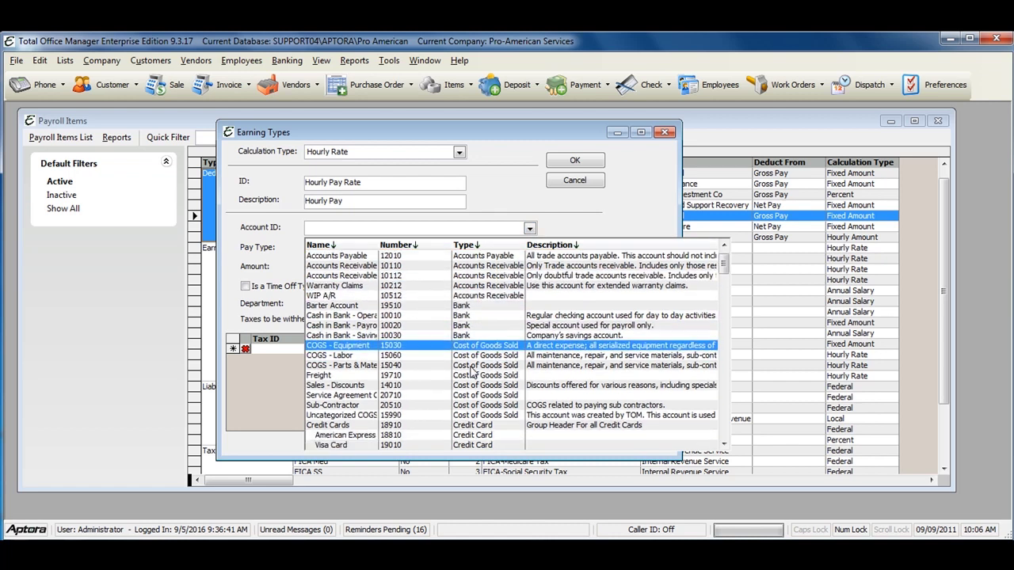
click(354, 357)
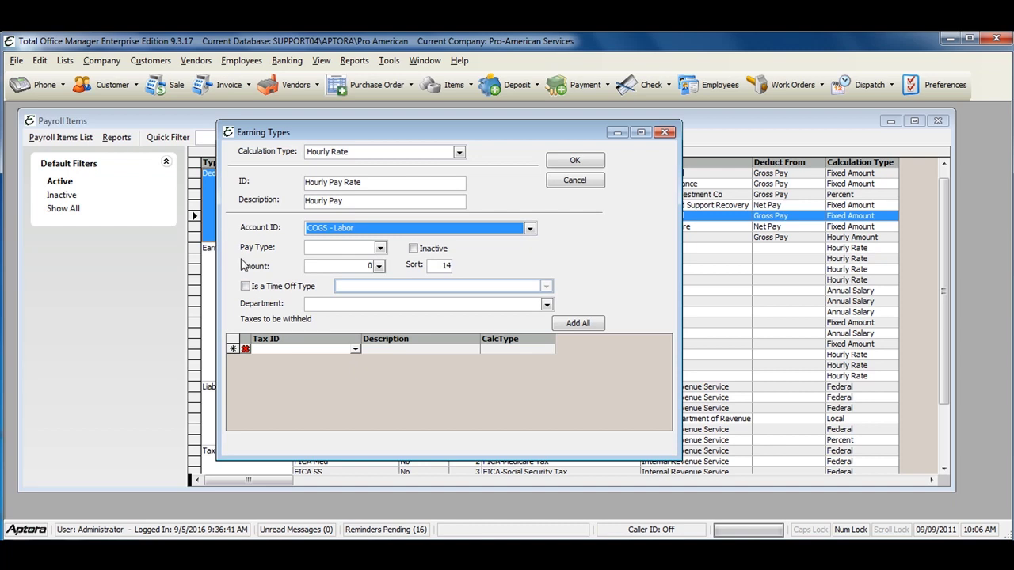
click(380, 249)
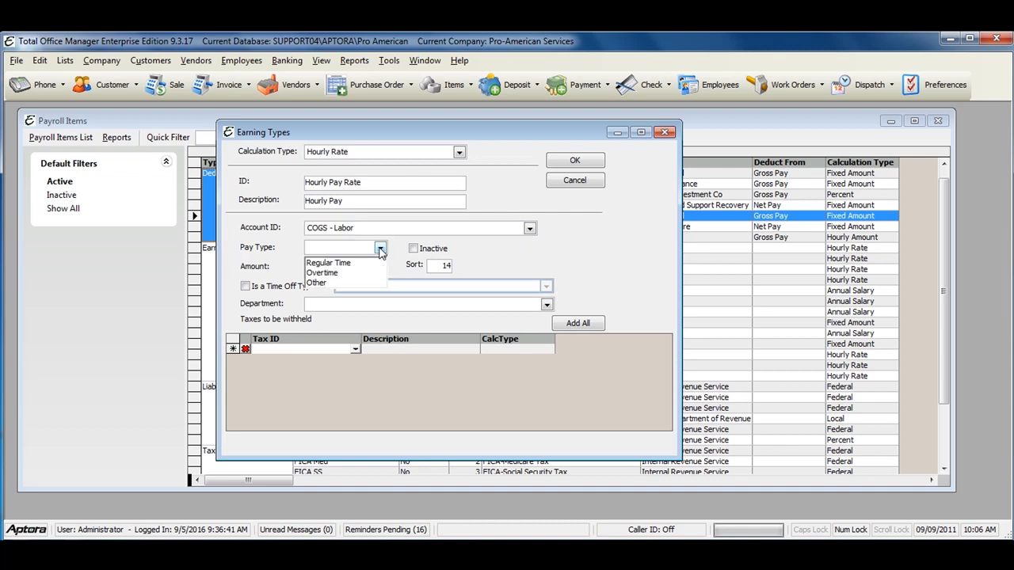
click(362, 262)
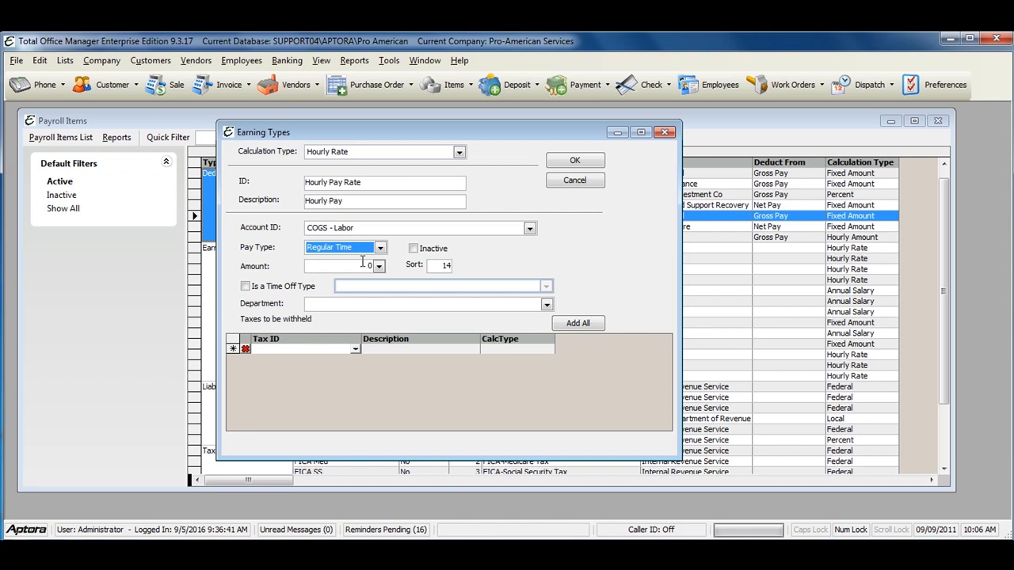
click(353, 268)
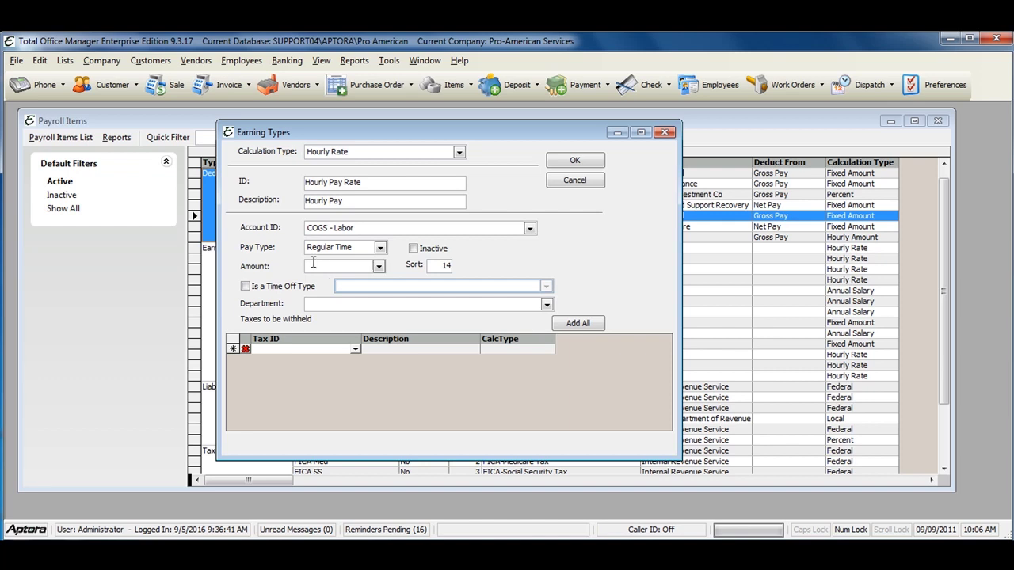
- Mark the earning as a time off type and review the available time off types and departments without choosing any
click(245, 287)
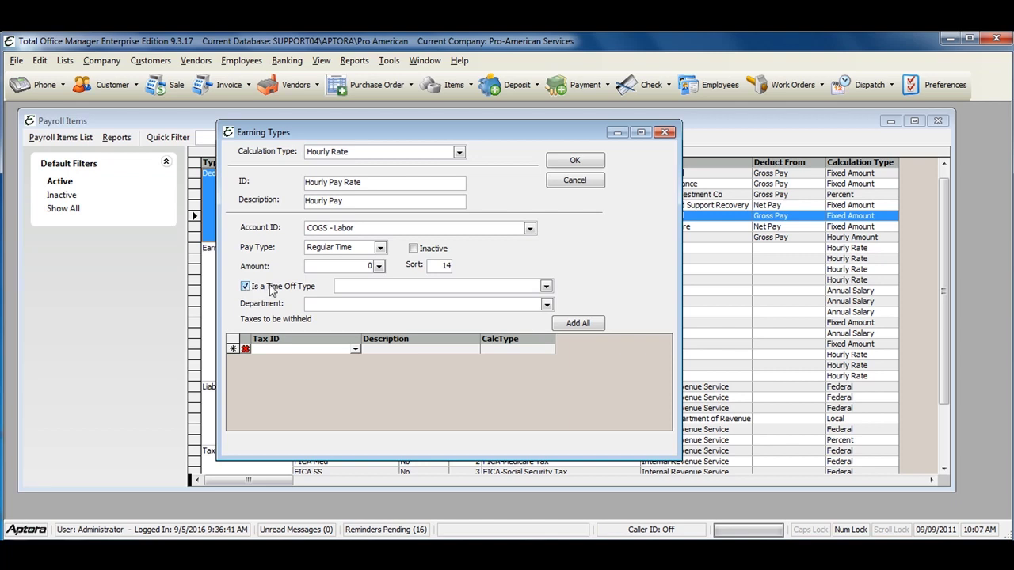
click(546, 286)
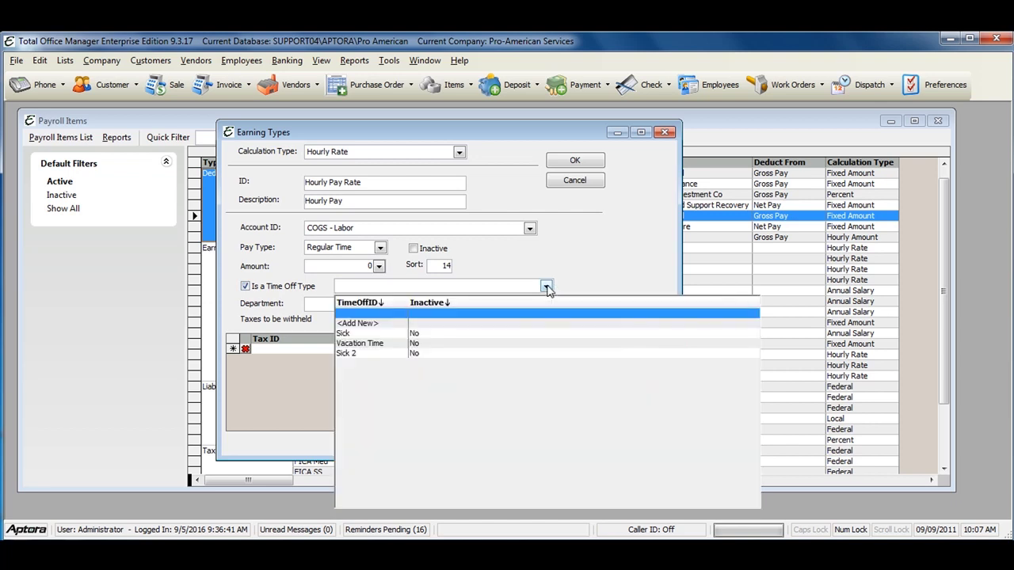
click(546, 286)
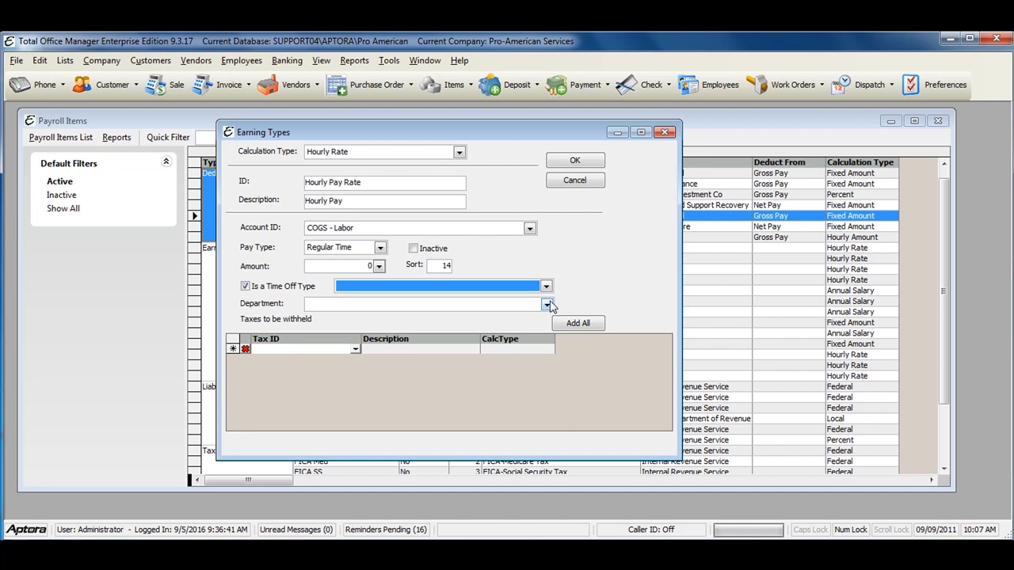
click(547, 305)
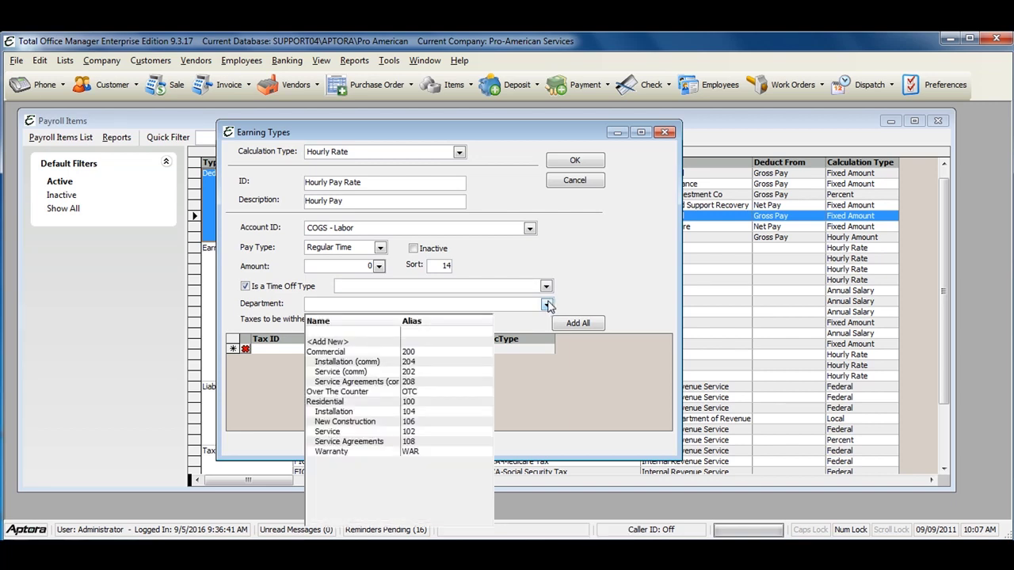
click(548, 306)
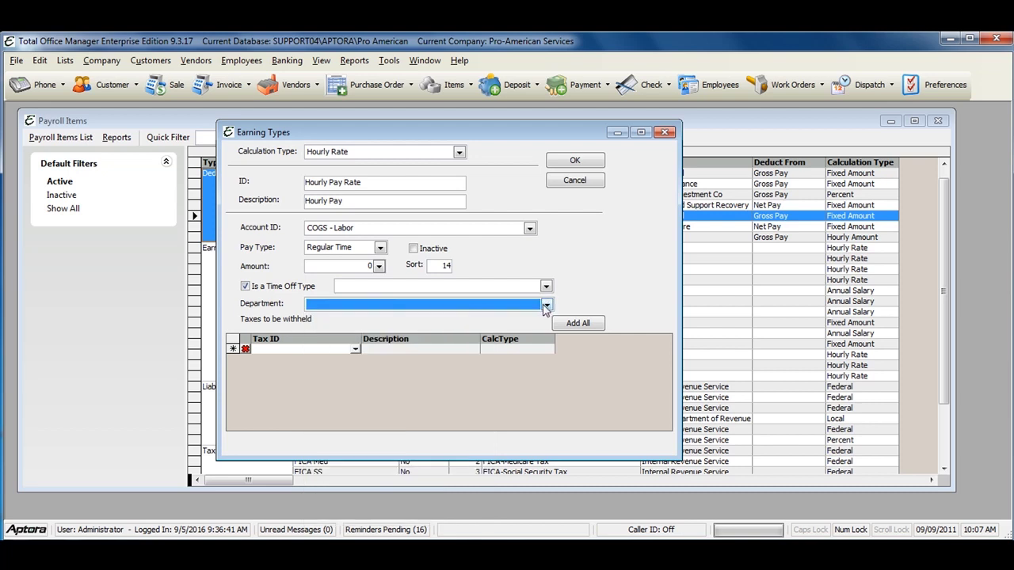
- Review the available tax items, and add all of them to the taxes to be withheld
click(316, 349)
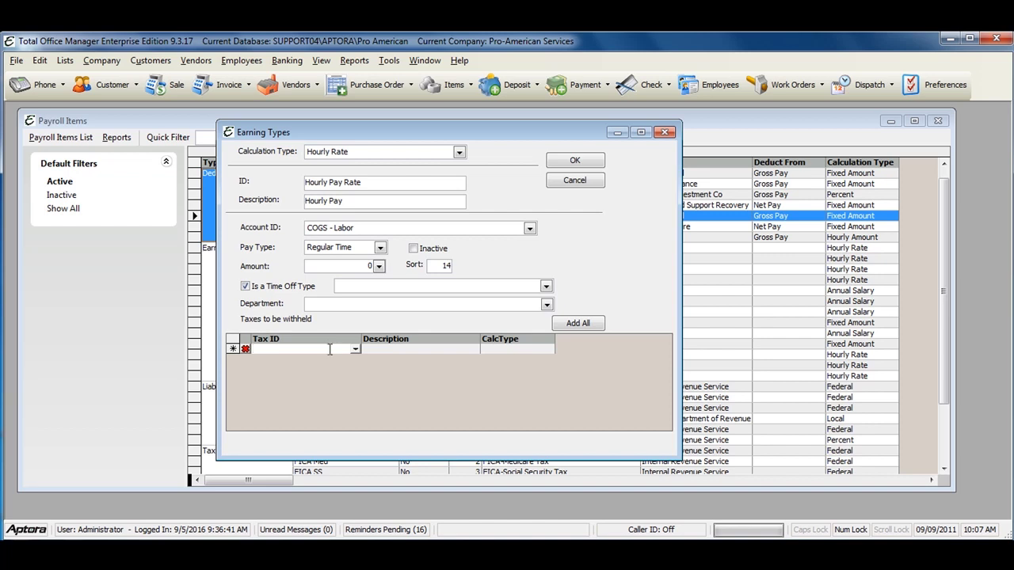
click(356, 349)
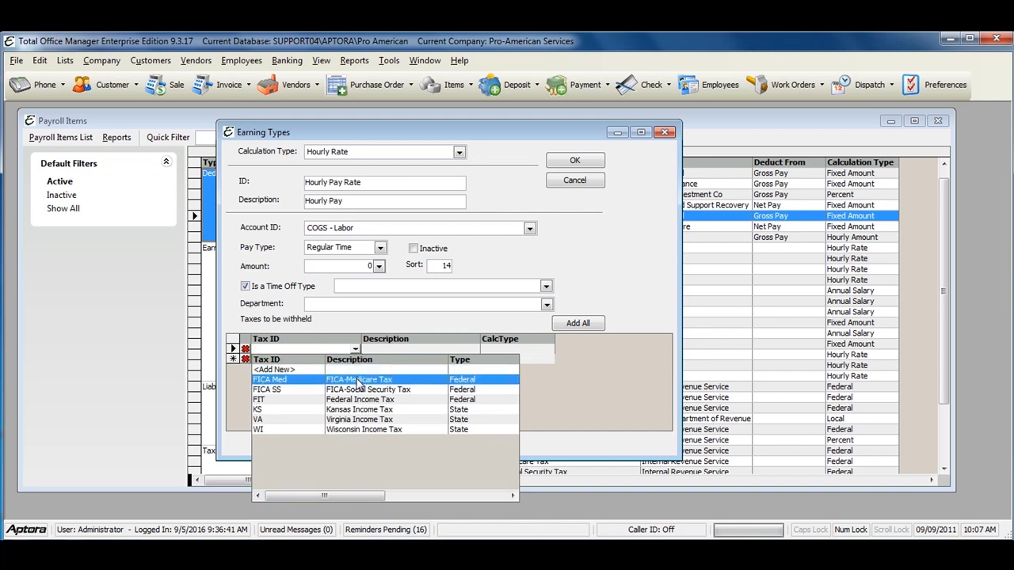
click(317, 320)
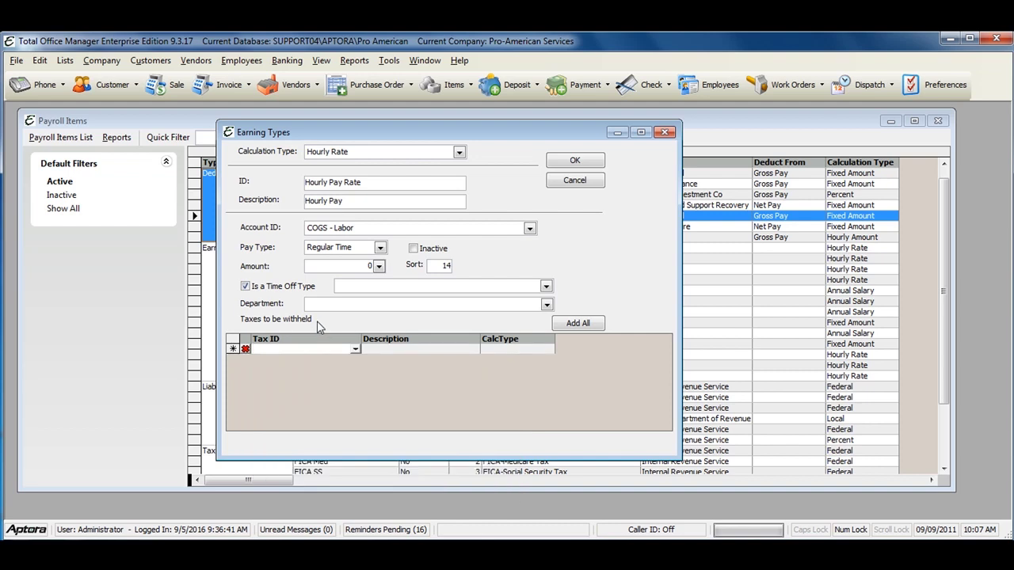
click(579, 324)
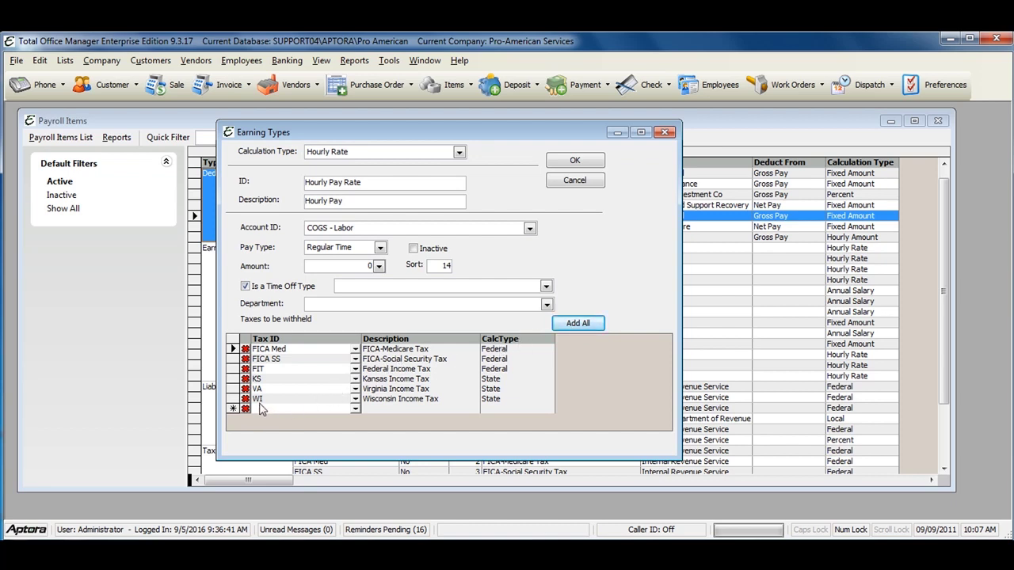
- Delete the Wisconsin (WI) and Virginia (VA) income taxes from the taxes to be withheld
click(234, 398)
key(Delete)
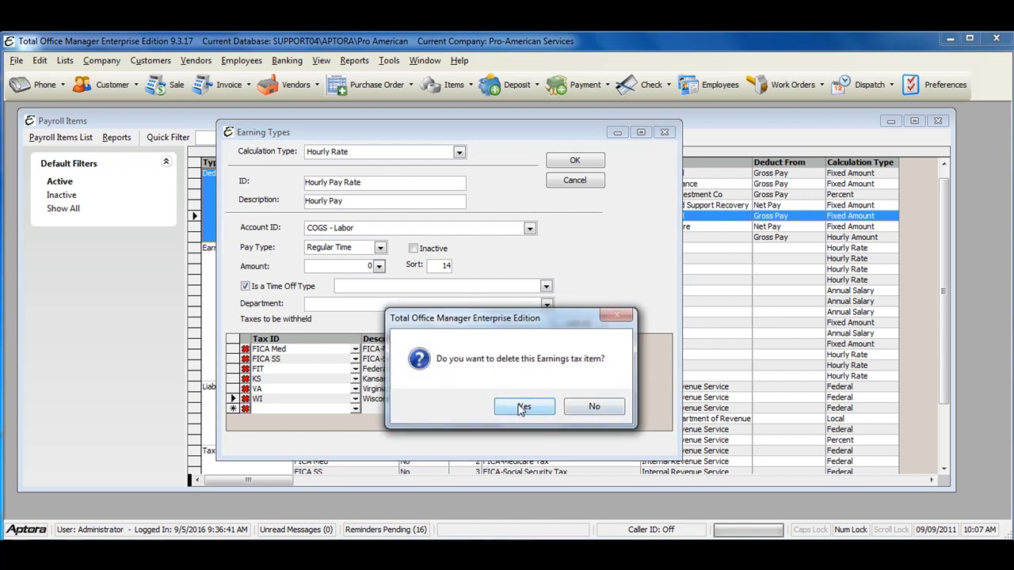
click(523, 406)
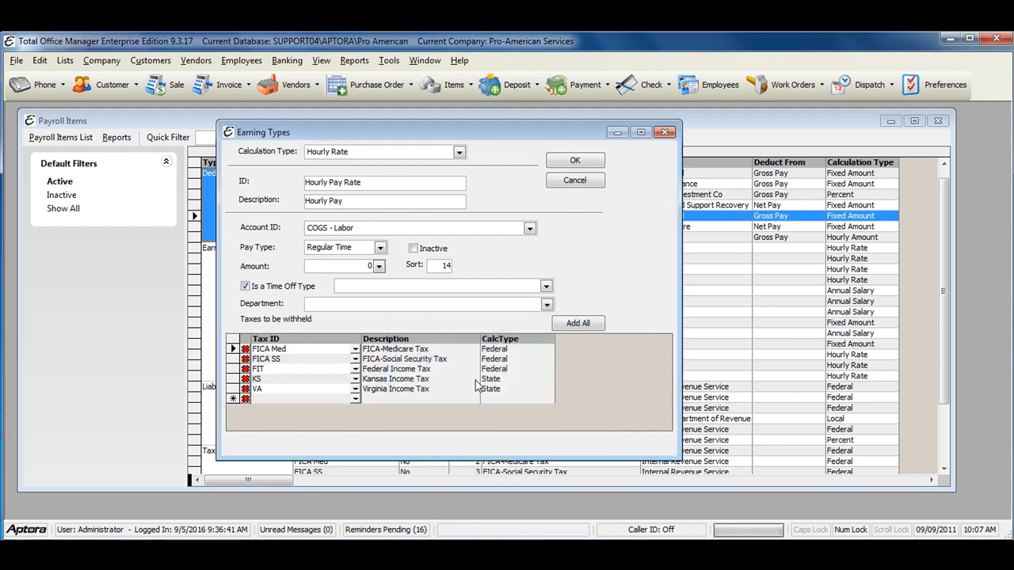
click(244, 391)
key(Delete)
click(526, 407)
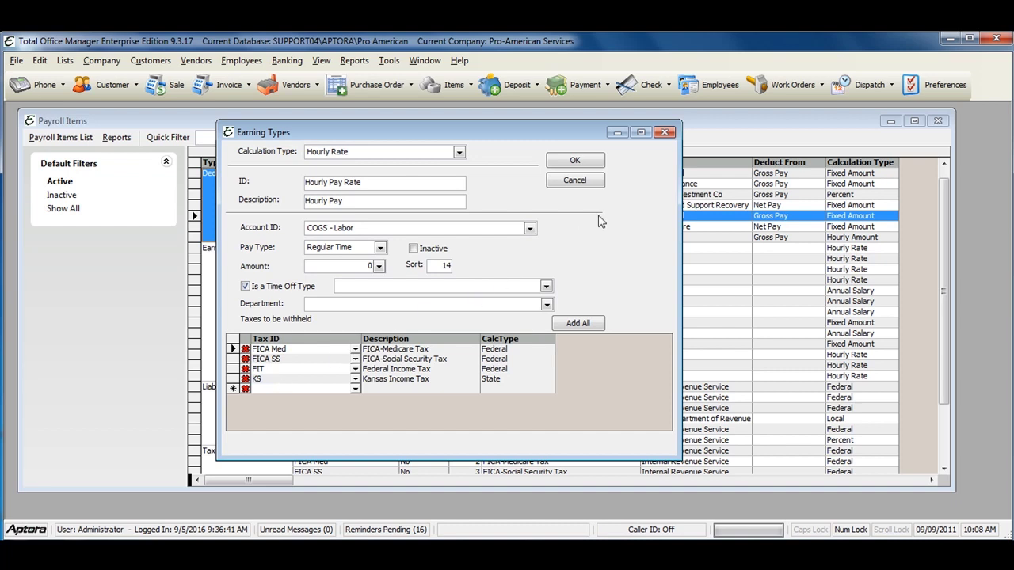
- Try to save the Hourly Pay Rate earning item
click(575, 162)
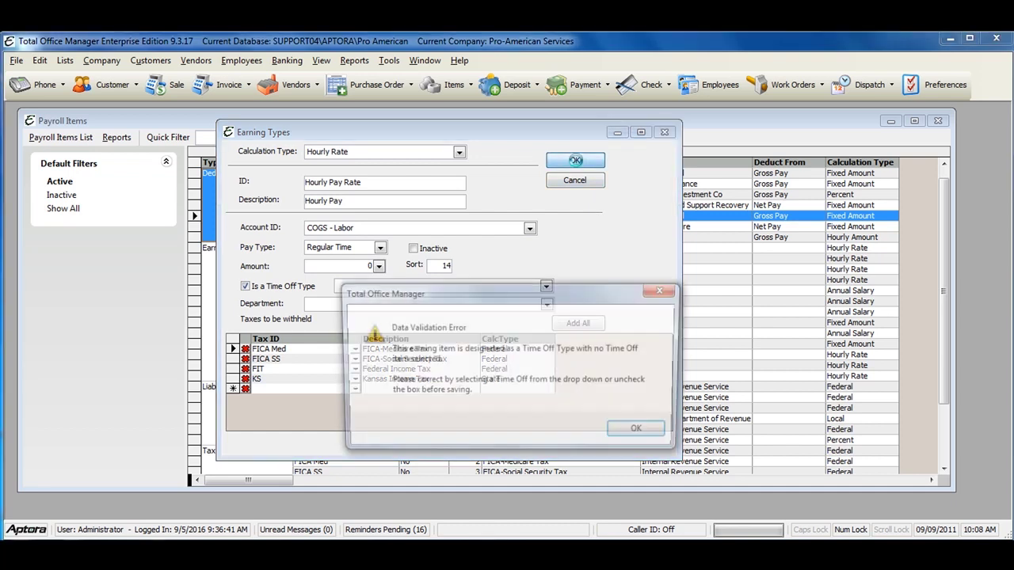
click(654, 435)
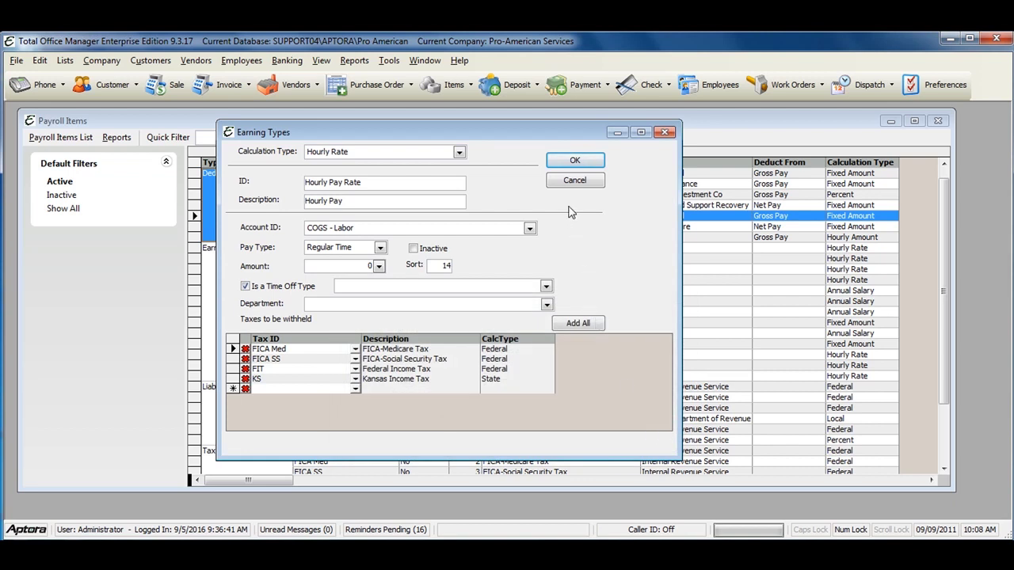